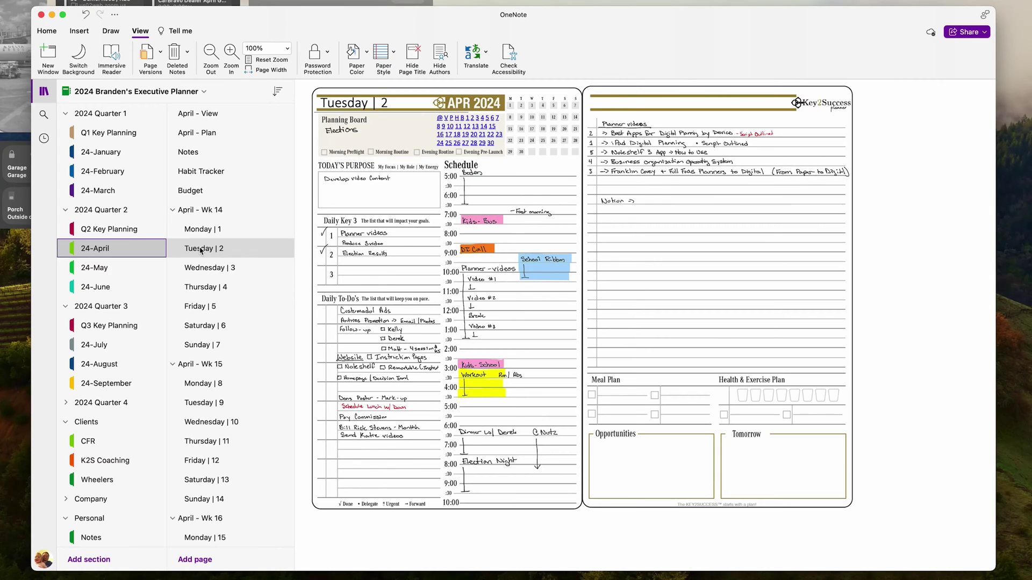
# Step: Under Personal > Notes, add a new section named Neillsville Project
pyautogui.click(76, 539)
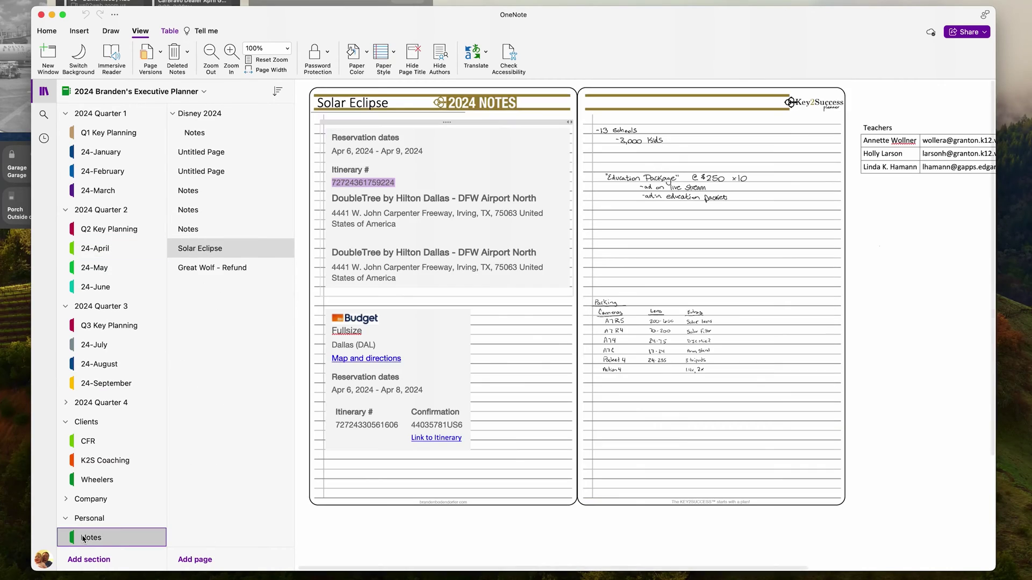
pyautogui.click(97, 561)
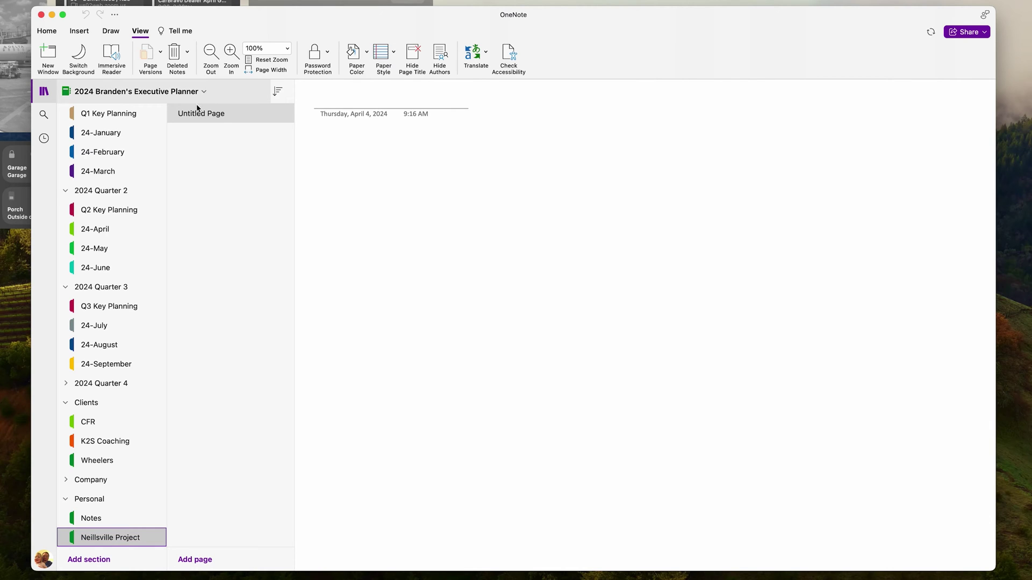
# Step: Add a second blank page to Neillsville Project, then open the Tiles - Project section
pyautogui.click(210, 559)
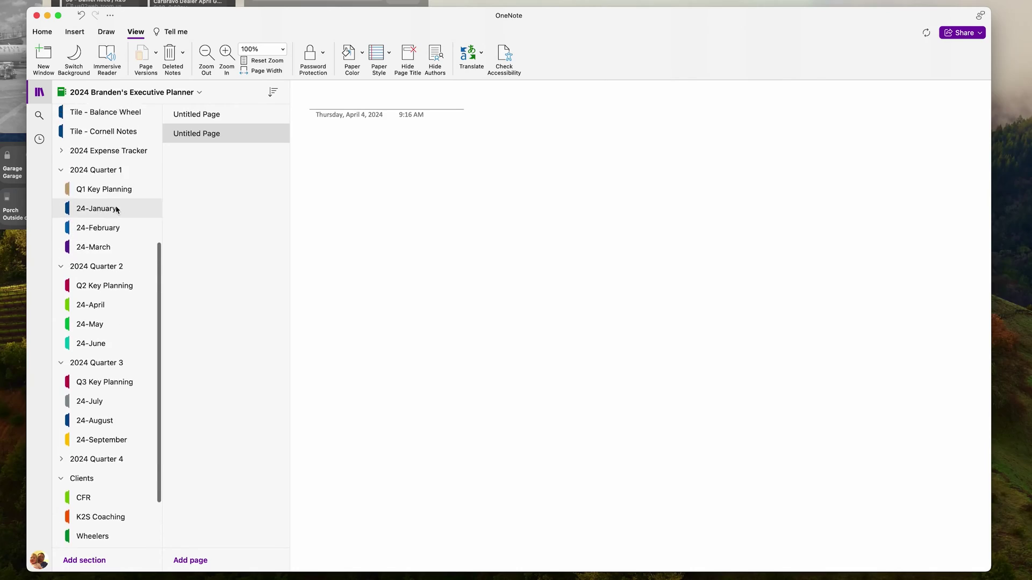
pyautogui.scroll(5, 119, 208)
pyautogui.click(100, 191)
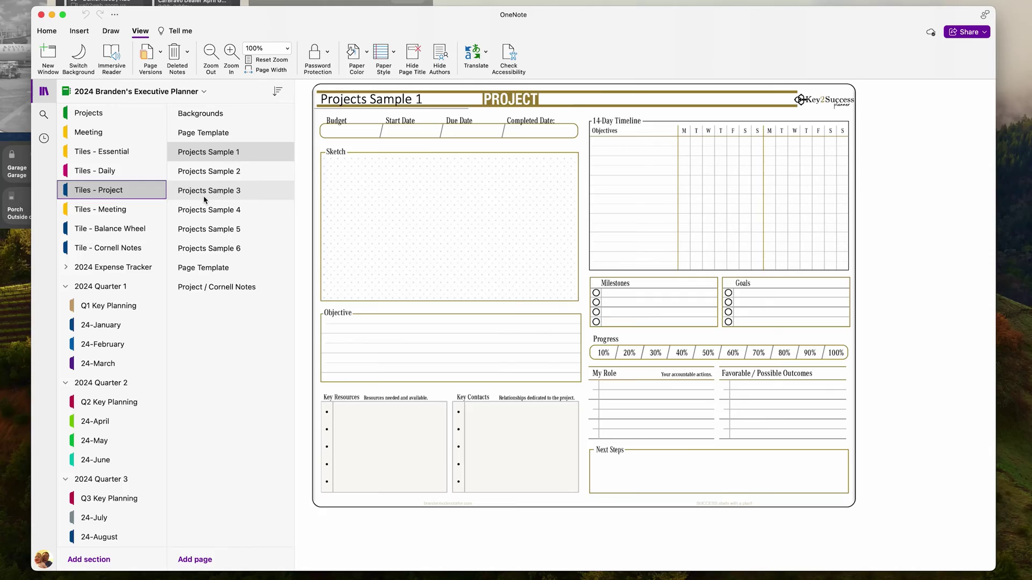
pyautogui.click(212, 115)
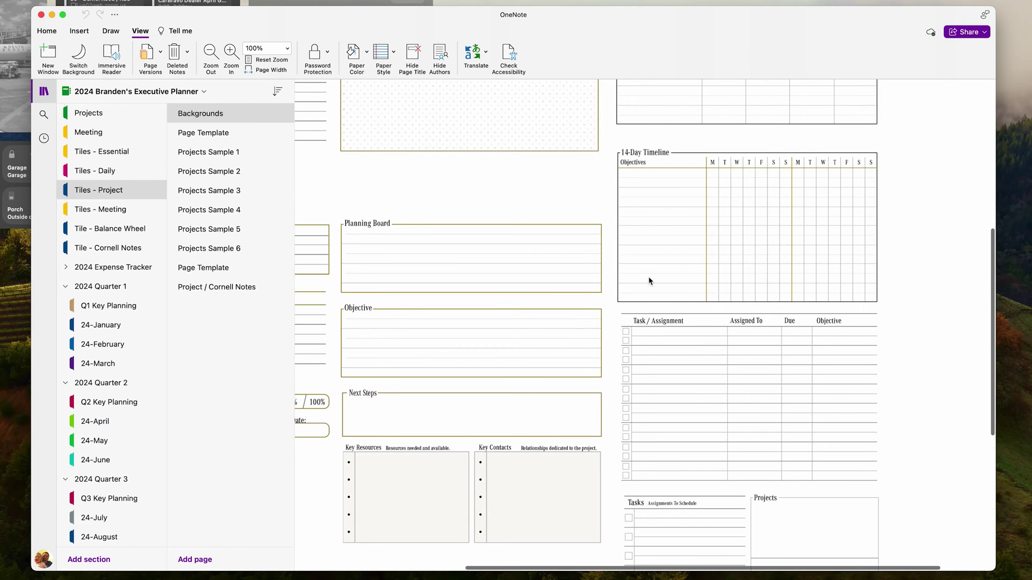
pyautogui.scroll(10, 638, 275)
pyautogui.hscroll(-5, 638, 275)
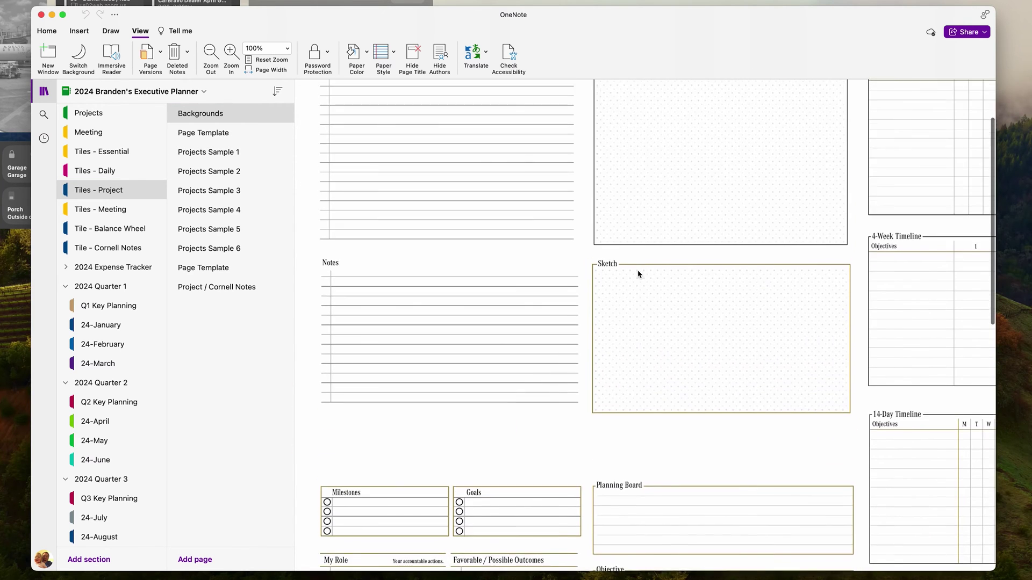
pyautogui.hscroll(8, 638, 275)
pyautogui.scroll(-10, 638, 274)
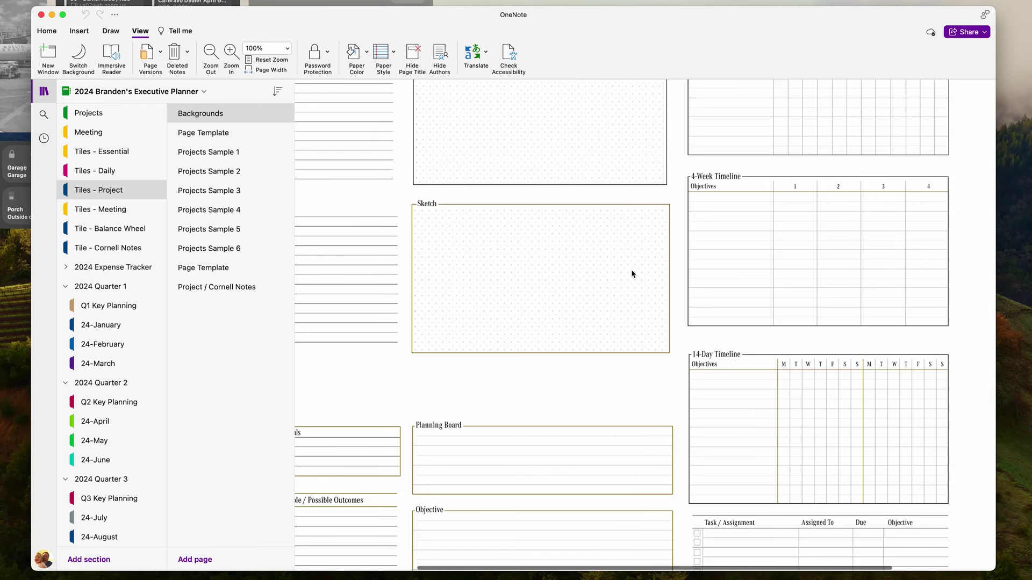
pyautogui.scroll(-5, 630, 271)
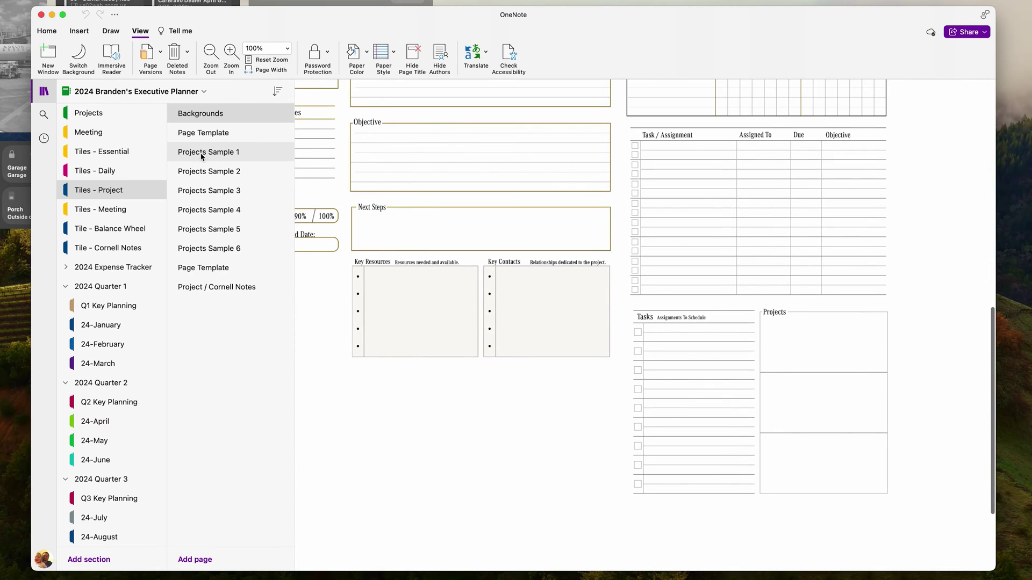
pyautogui.click(202, 153)
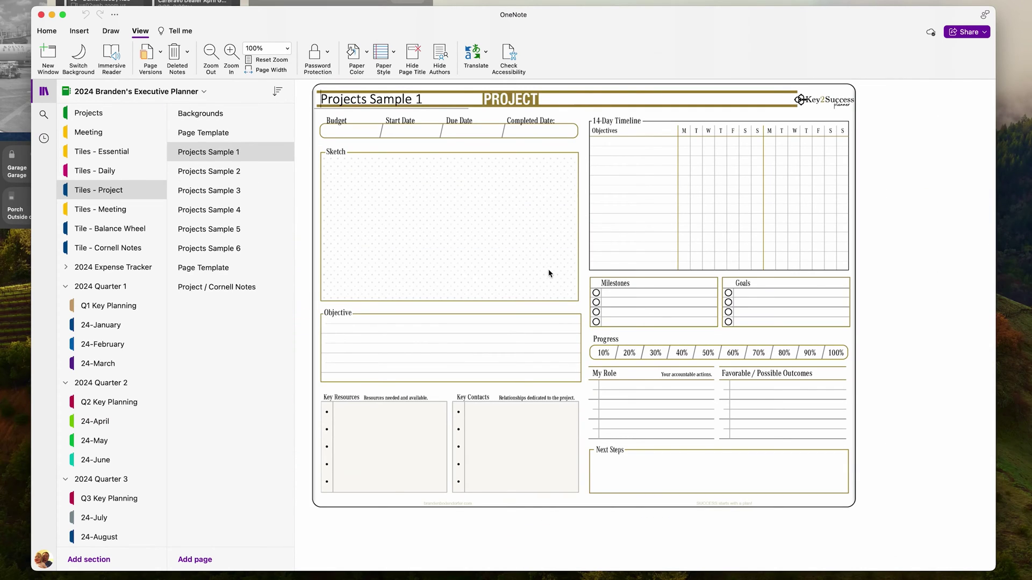
pyautogui.click(222, 176)
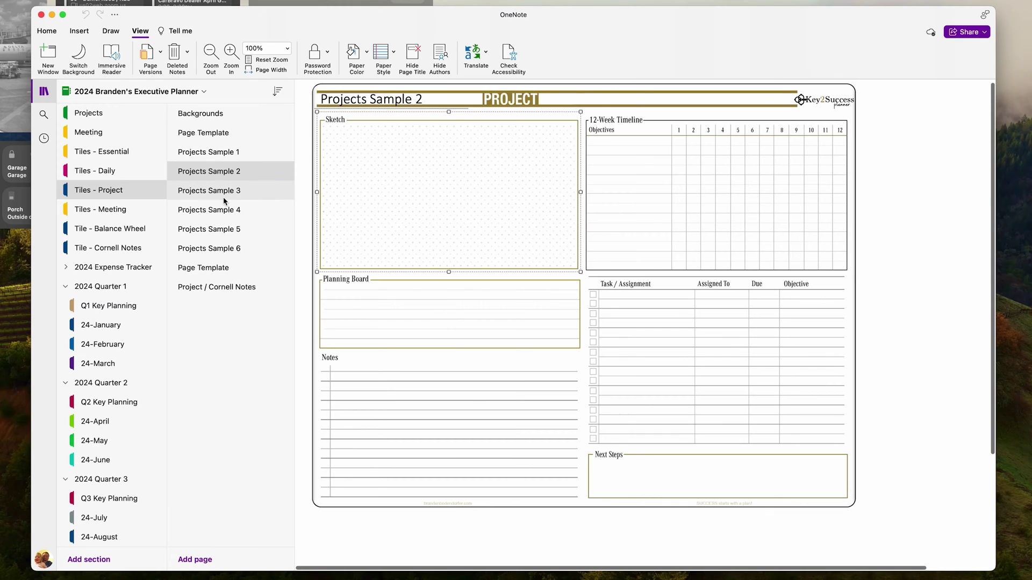
pyautogui.click(224, 196)
pyautogui.click(232, 214)
pyautogui.click(234, 229)
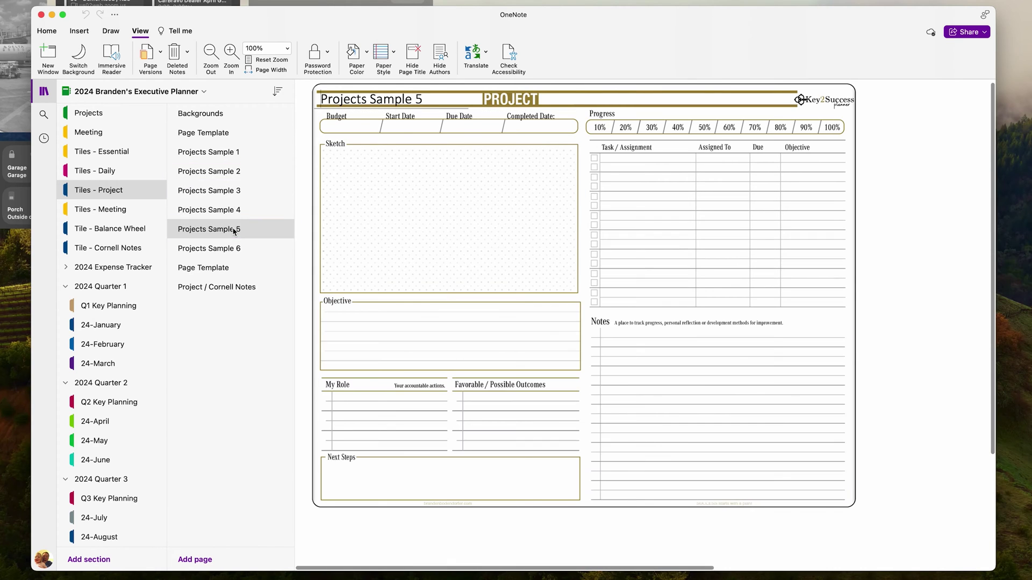
pyautogui.click(237, 247)
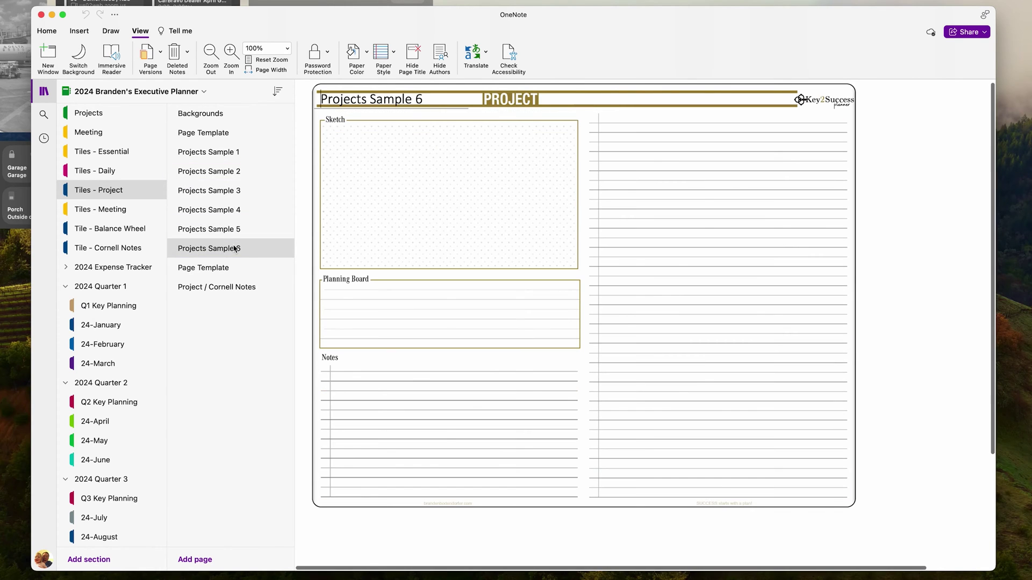
pyautogui.click(227, 154)
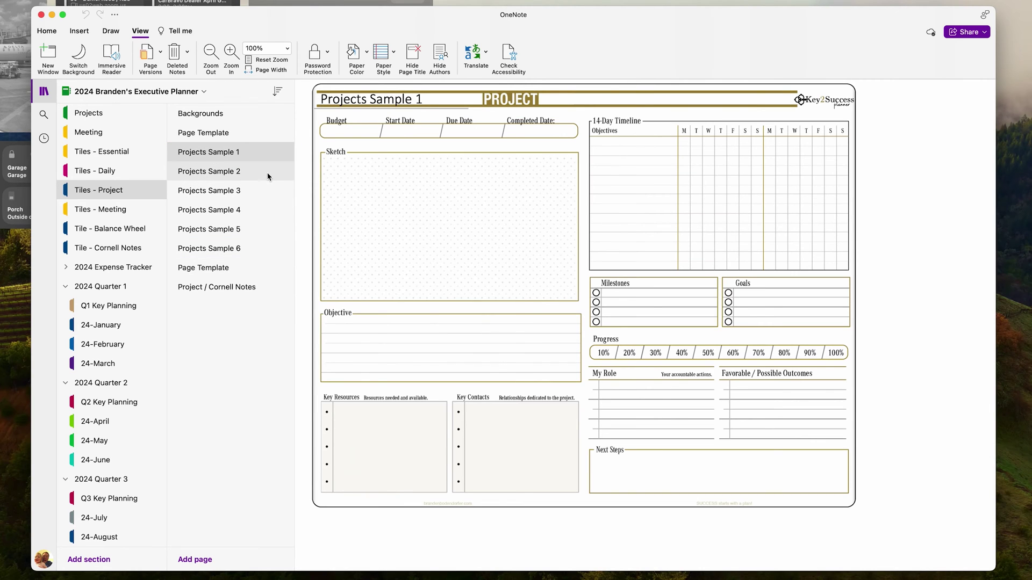
# Step: Copy the Projects Sample 1 page and paste it into Neillsville Project as its third page
pyautogui.rightClick(224, 154)
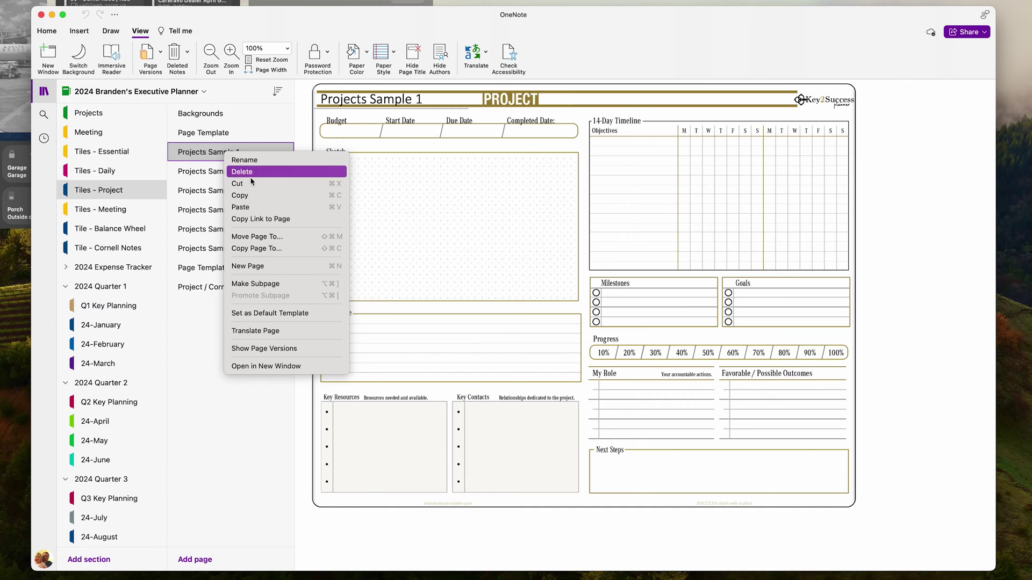
pyautogui.click(251, 195)
pyautogui.scroll(-5, 113, 306)
pyautogui.click(110, 536)
pyautogui.rightClick(214, 217)
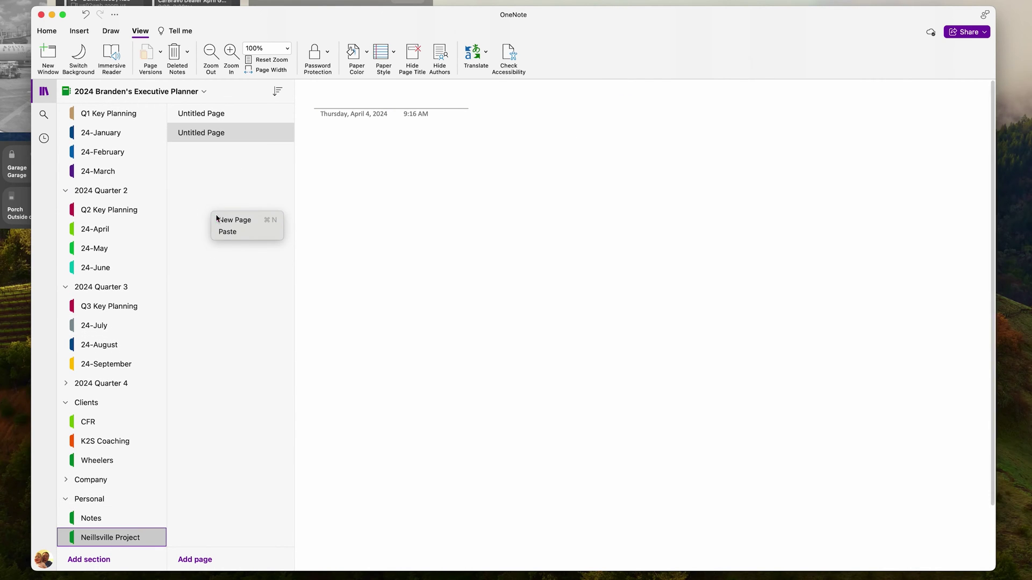
pyautogui.click(227, 231)
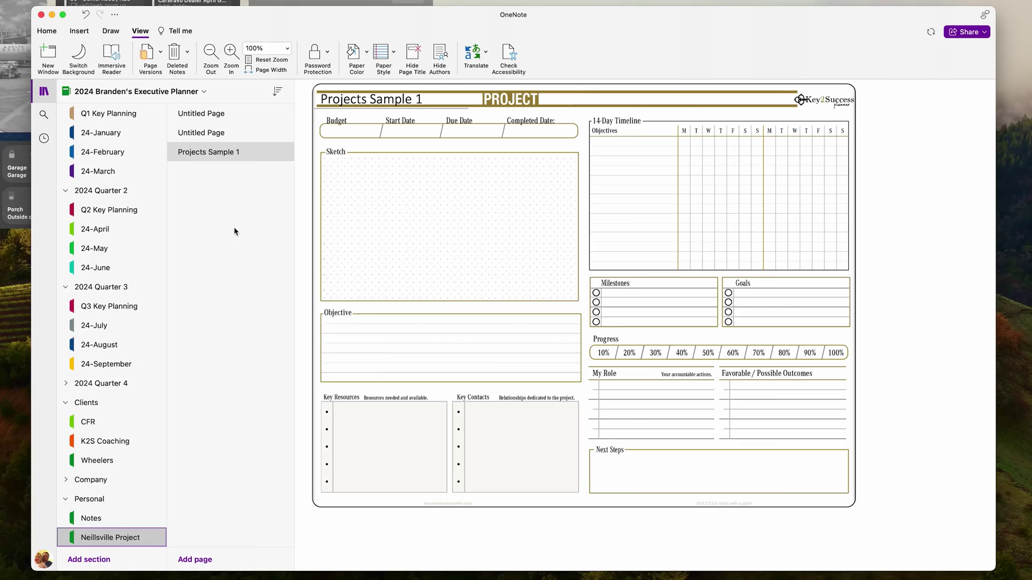
pyautogui.rightClick(234, 232)
# Step: Paste a second copy of Projects Sample 1 into Neillsville Project as its fourth page
pyautogui.click(240, 248)
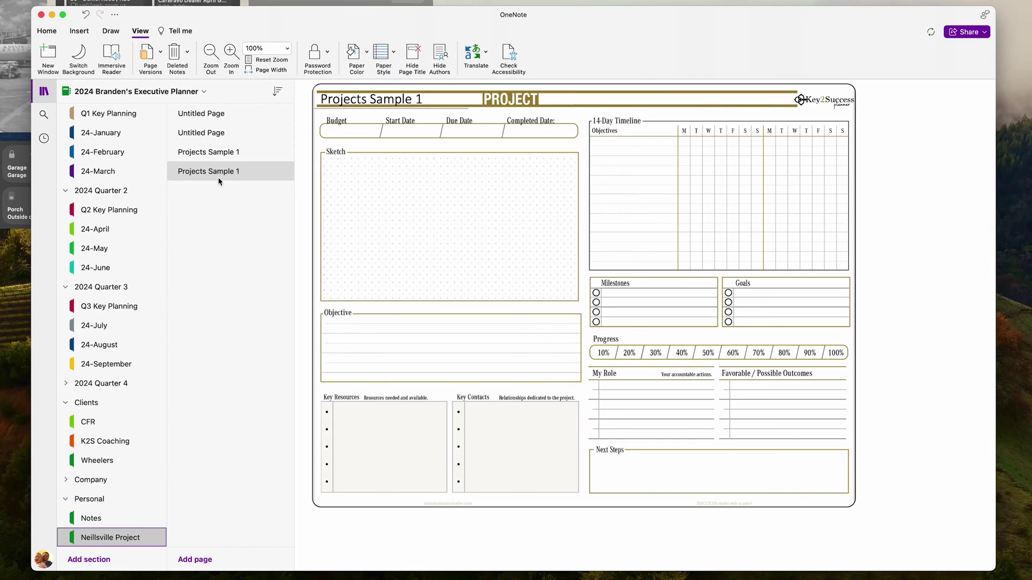
pyautogui.rightClick(212, 172)
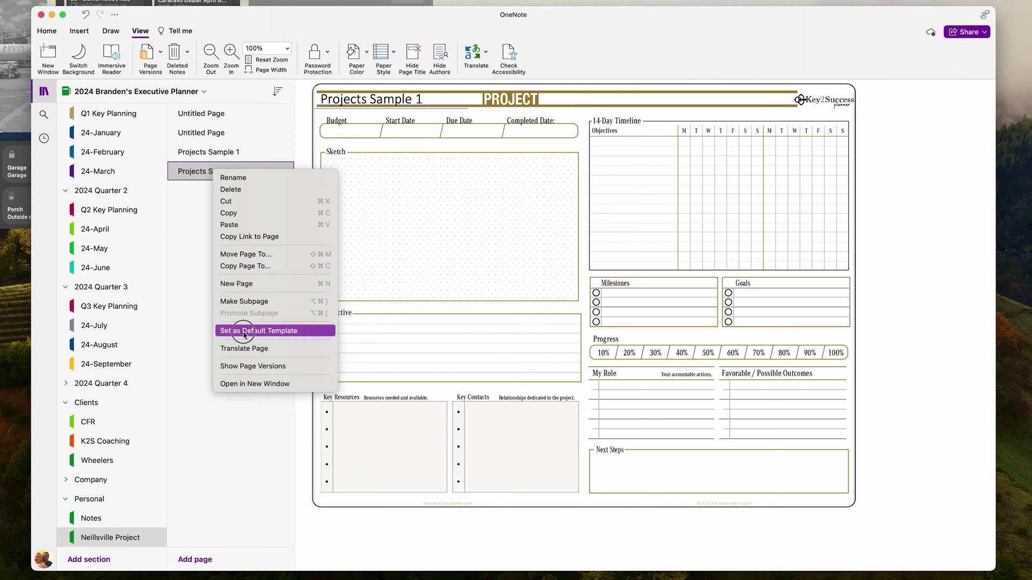
# Step: Set the Projects Sample 1 copy as the default template and add two pages from it
pyautogui.click(244, 331)
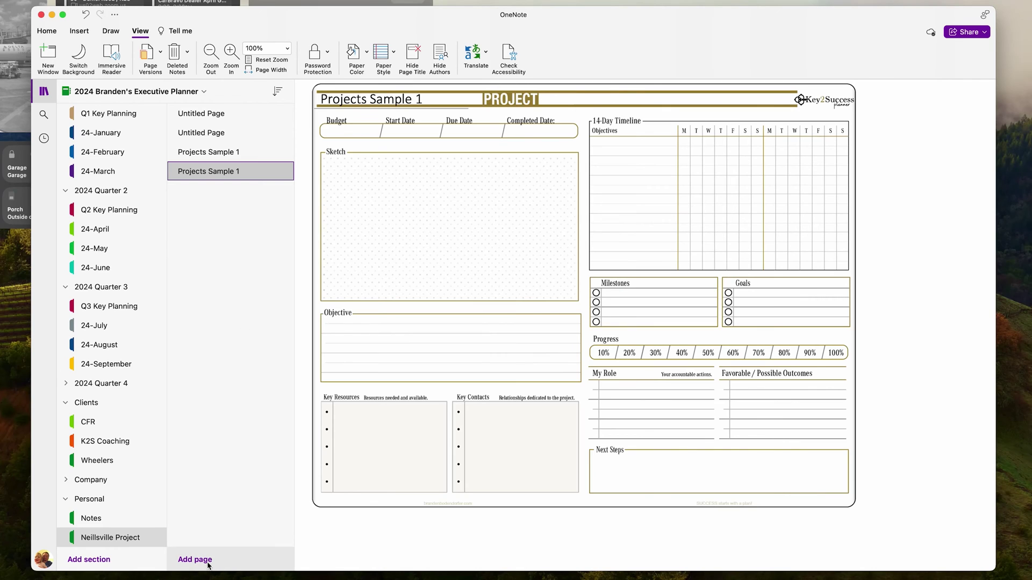
pyautogui.click(208, 563)
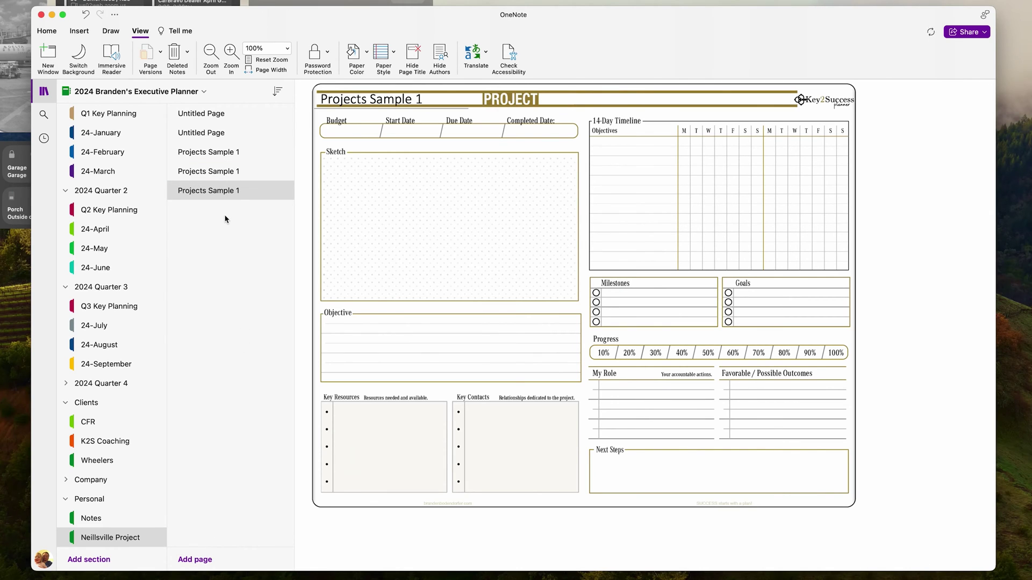
pyautogui.click(196, 561)
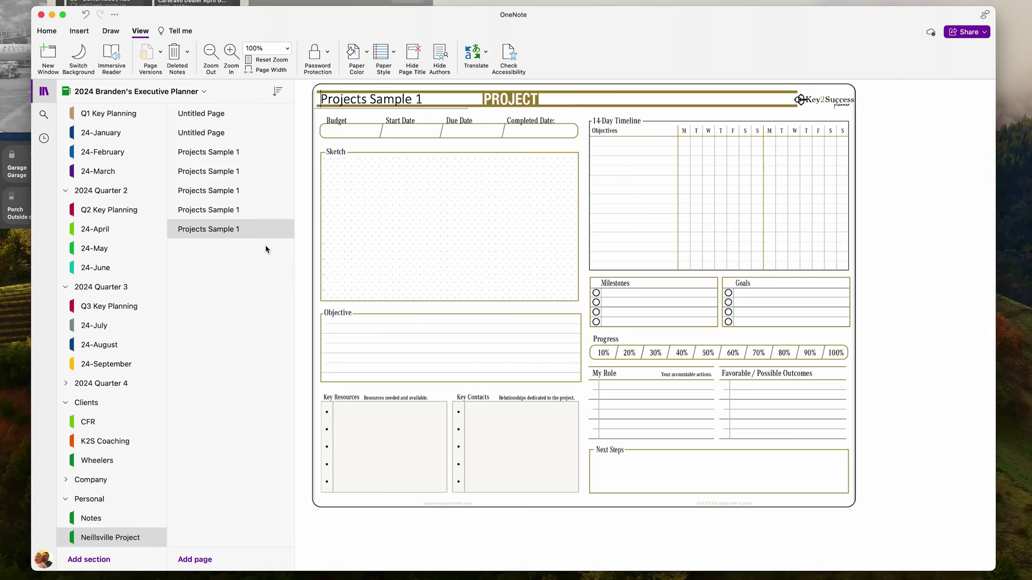
# Step: Make the blank second Untitled Page the default template and create a new blank page
pyautogui.click(217, 133)
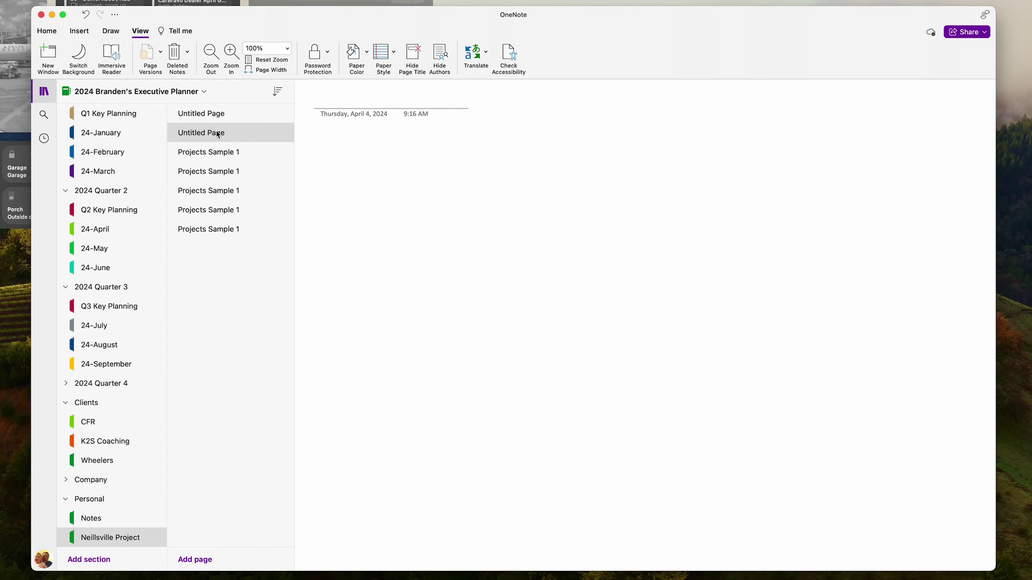
pyautogui.rightClick(217, 133)
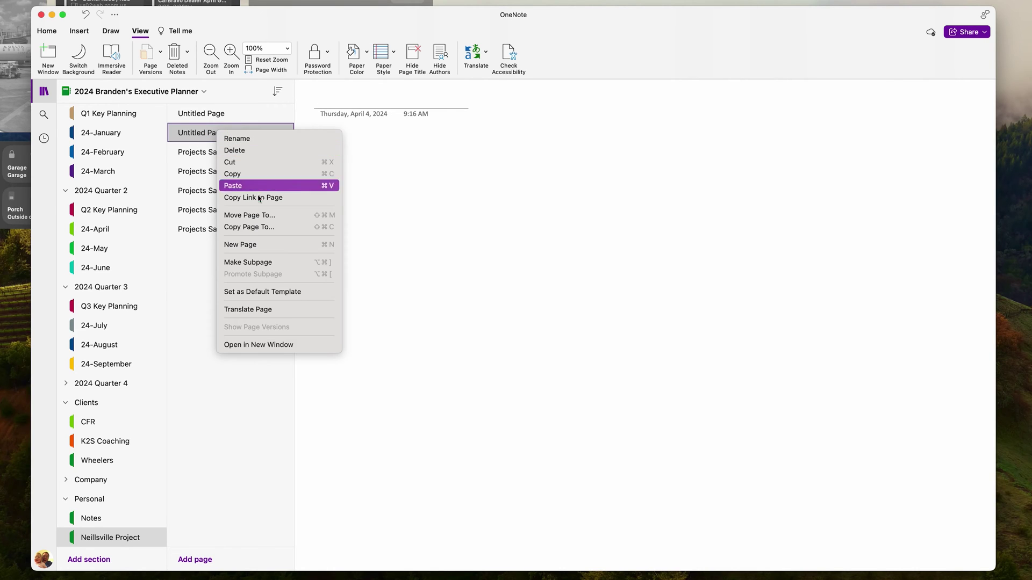
pyautogui.click(259, 293)
pyautogui.rightClick(242, 366)
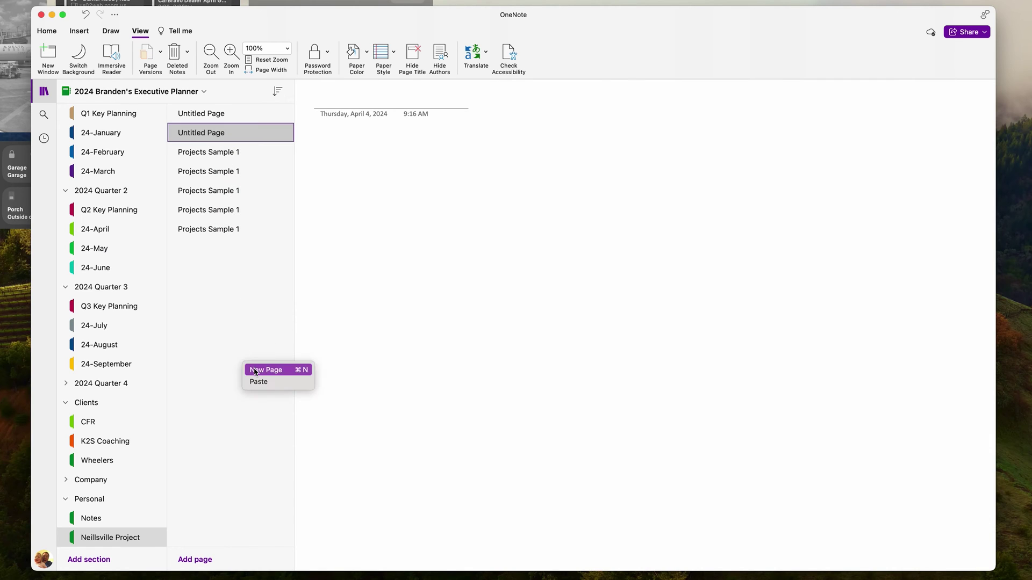
pyautogui.click(256, 371)
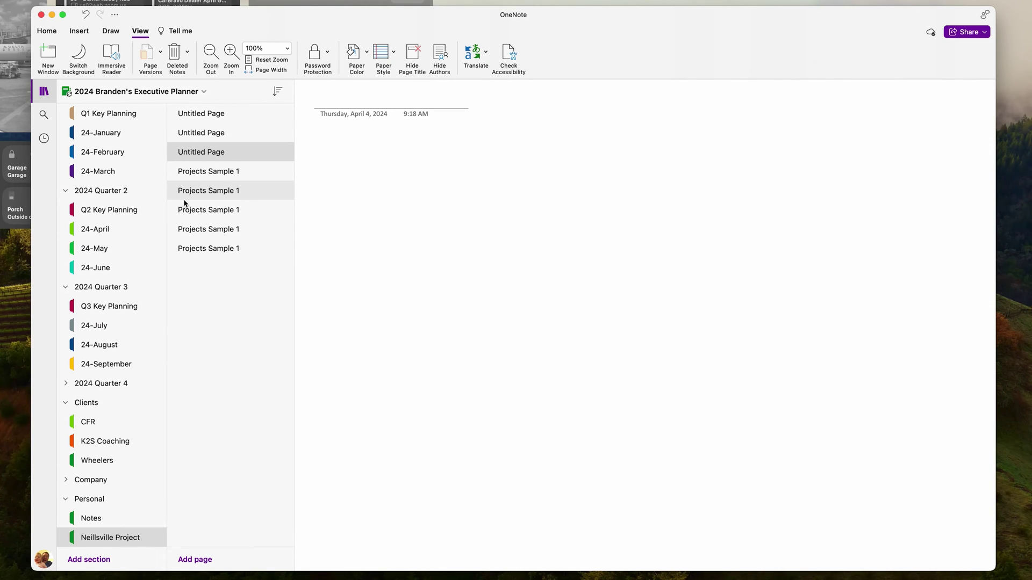
# Step: Open the Tile - Cornell Notes section and view its first and second Notes - Sample pages
pyautogui.scroll(10, 122, 207)
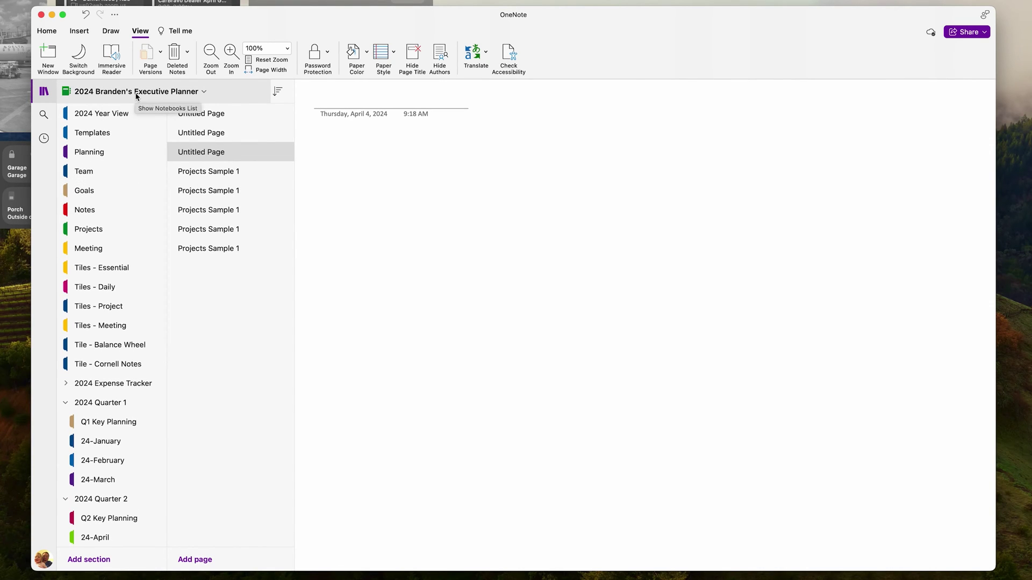
pyautogui.click(107, 364)
pyautogui.scroll(-2, 551, 207)
pyautogui.scroll(-1, 548, 208)
pyautogui.scroll(3, 547, 208)
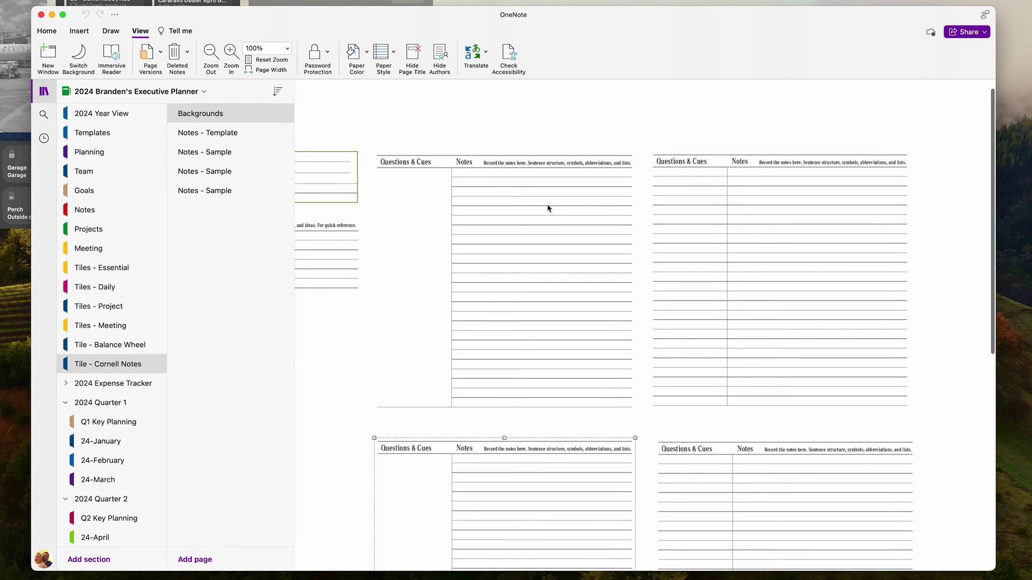
pyautogui.hscroll(-3, 543, 208)
pyautogui.scroll(-3, 537, 208)
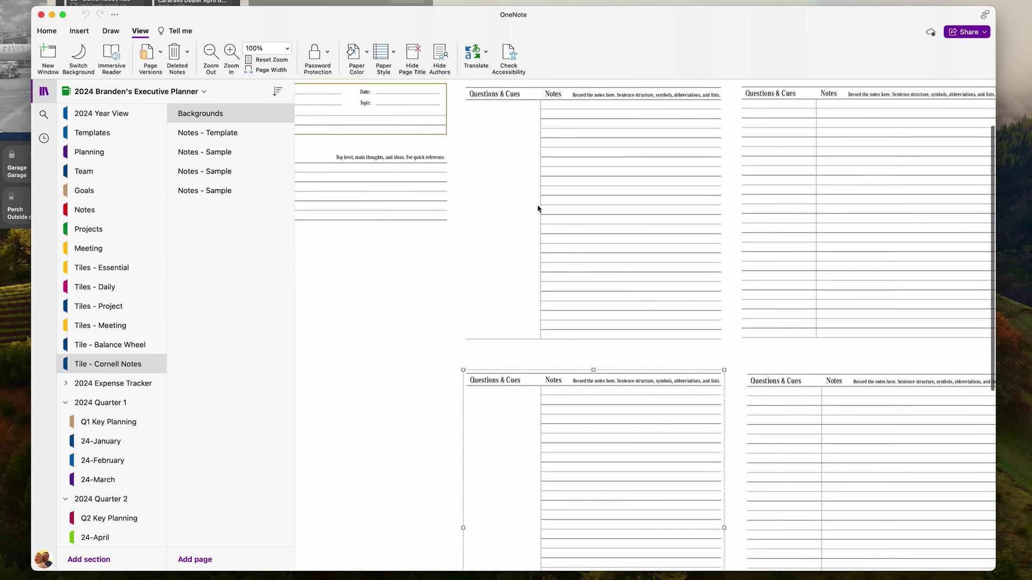
pyautogui.click(196, 149)
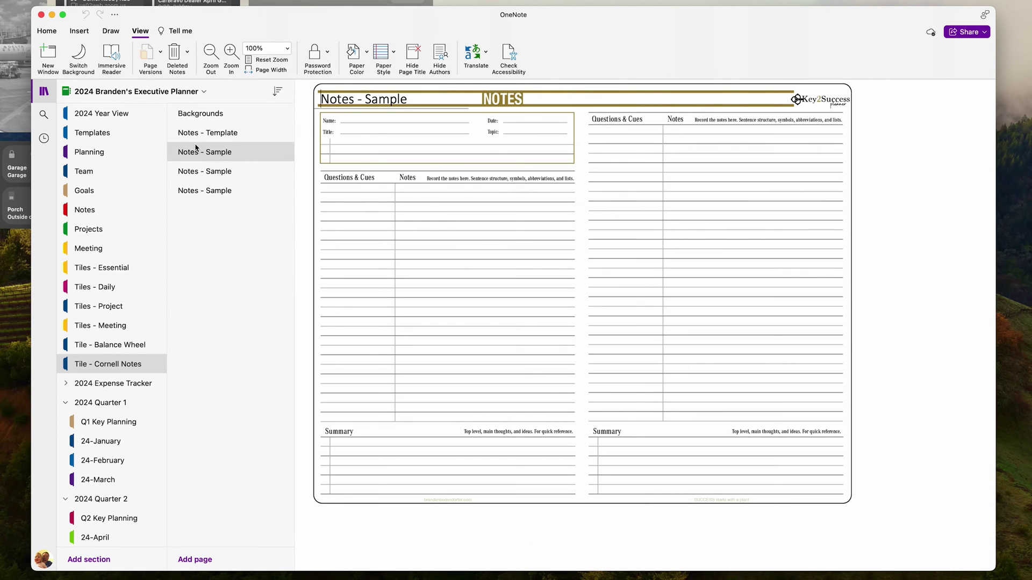
pyautogui.click(205, 168)
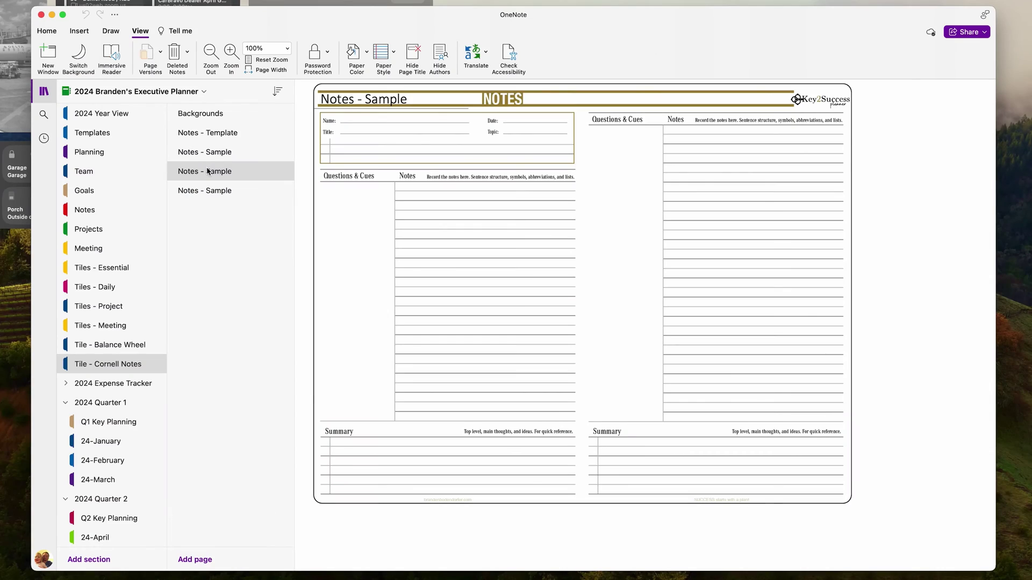
# Step: Copy the Notes - Sample page and paste it after the last page in the Notes section
pyautogui.rightClick(208, 172)
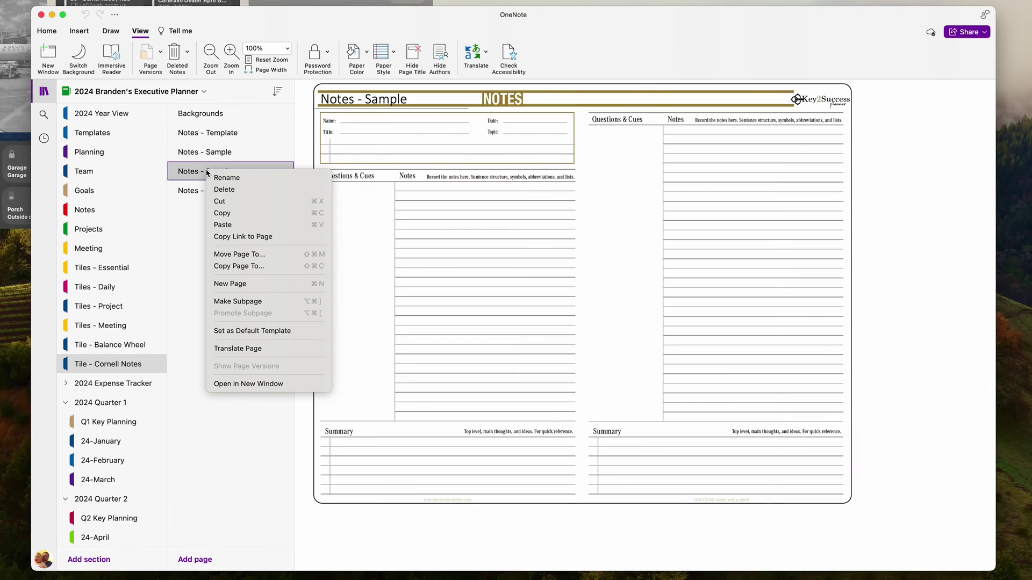
pyautogui.click(243, 214)
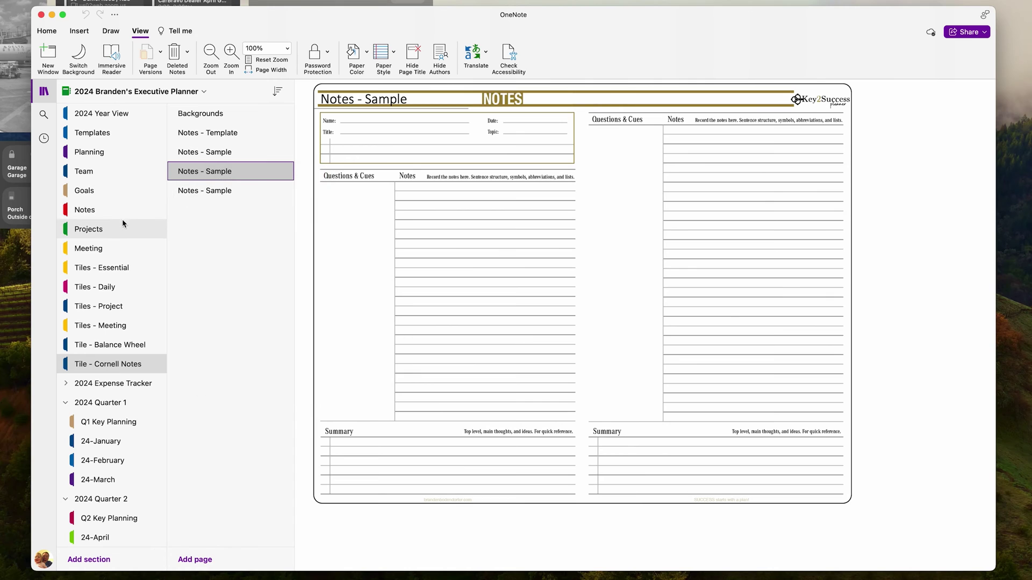
pyautogui.click(86, 209)
pyautogui.click(221, 321)
pyautogui.rightClick(221, 321)
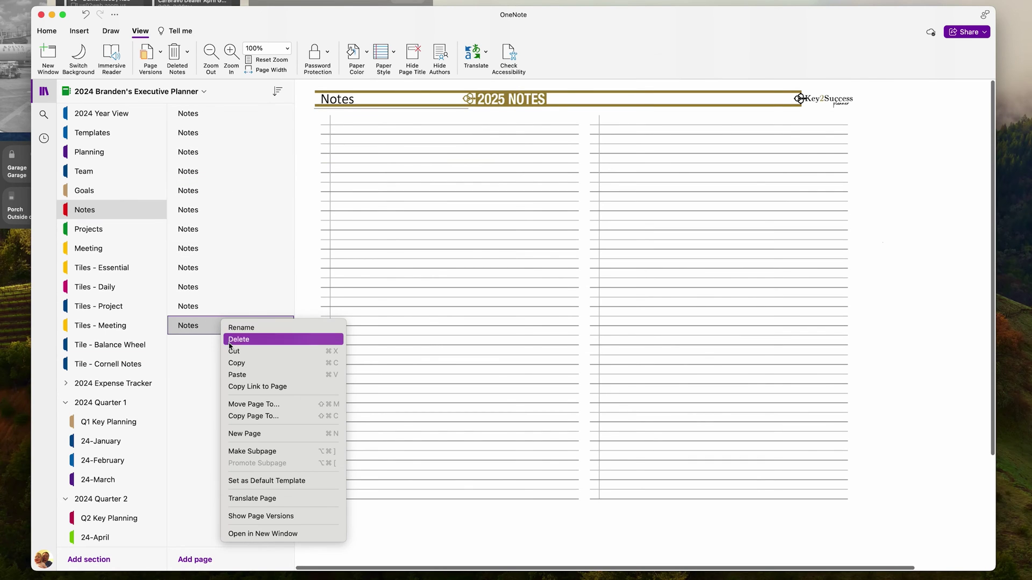
pyautogui.click(236, 372)
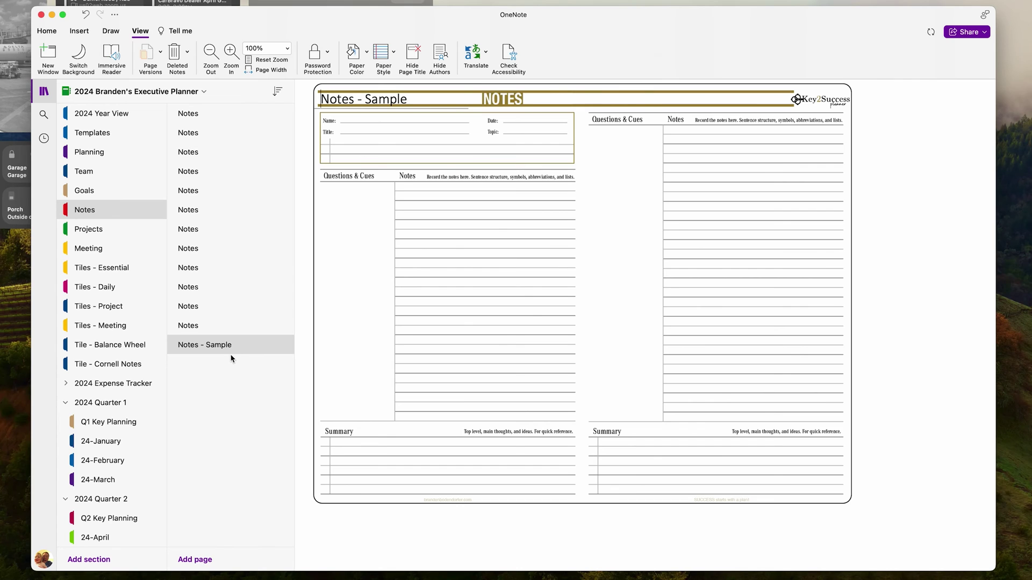
# Step: Set the pasted Notes - Sample page as the default template and add two pages from it
pyautogui.rightClick(228, 348)
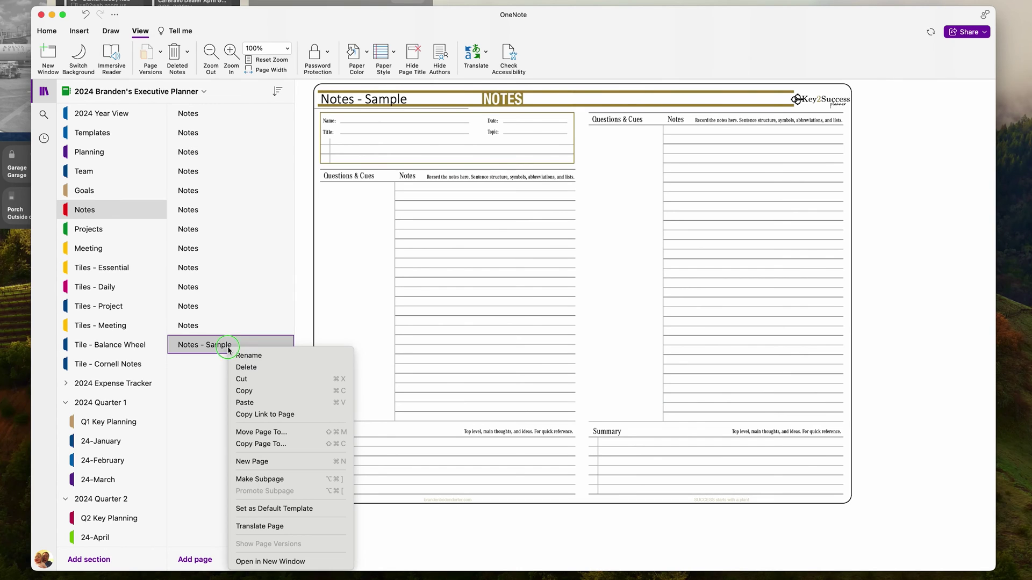
pyautogui.click(259, 507)
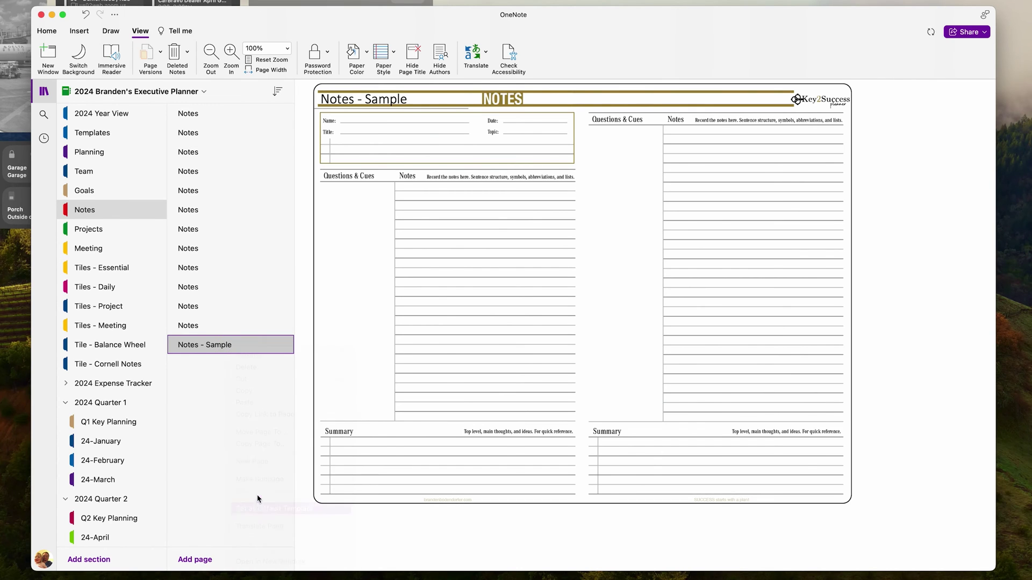
pyautogui.click(194, 559)
pyautogui.click(195, 559)
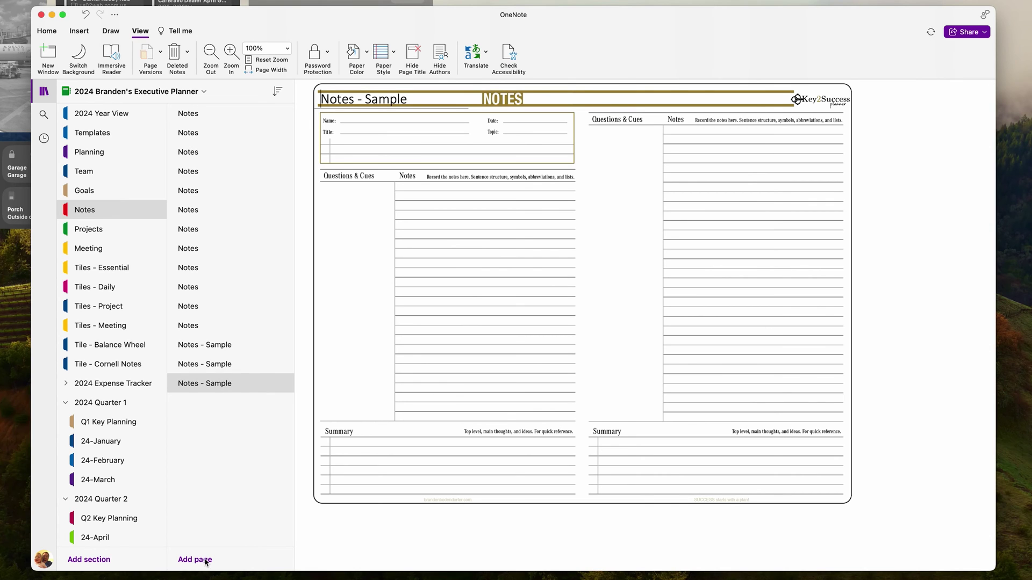